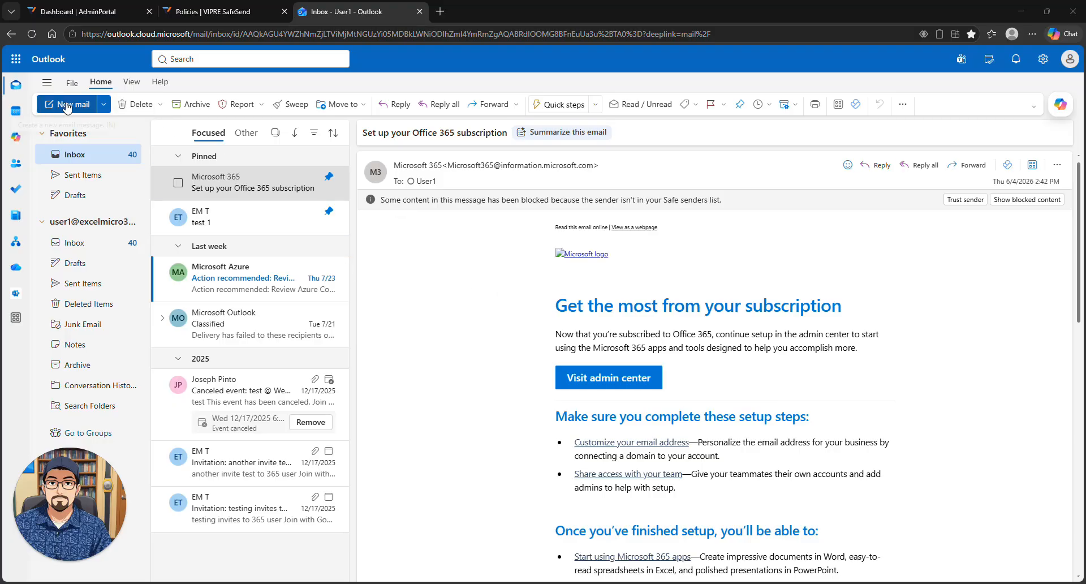
Step: Start a new blank email with New mail on the Home ribbon
click(43, 103)
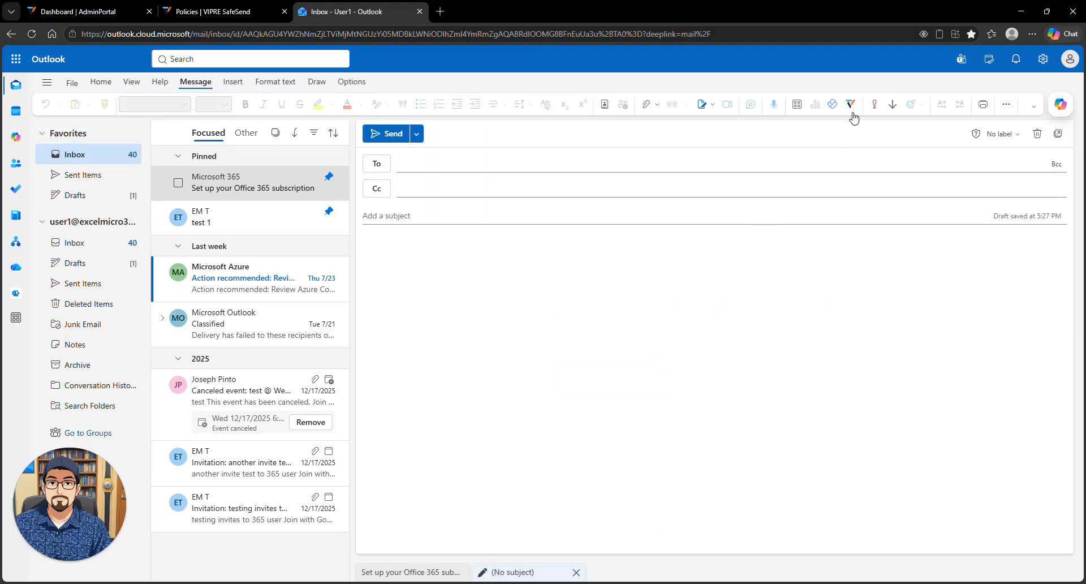
Step: Open the VIPRE SafeSend pane and address the draft to the external productteam address
click(852, 105)
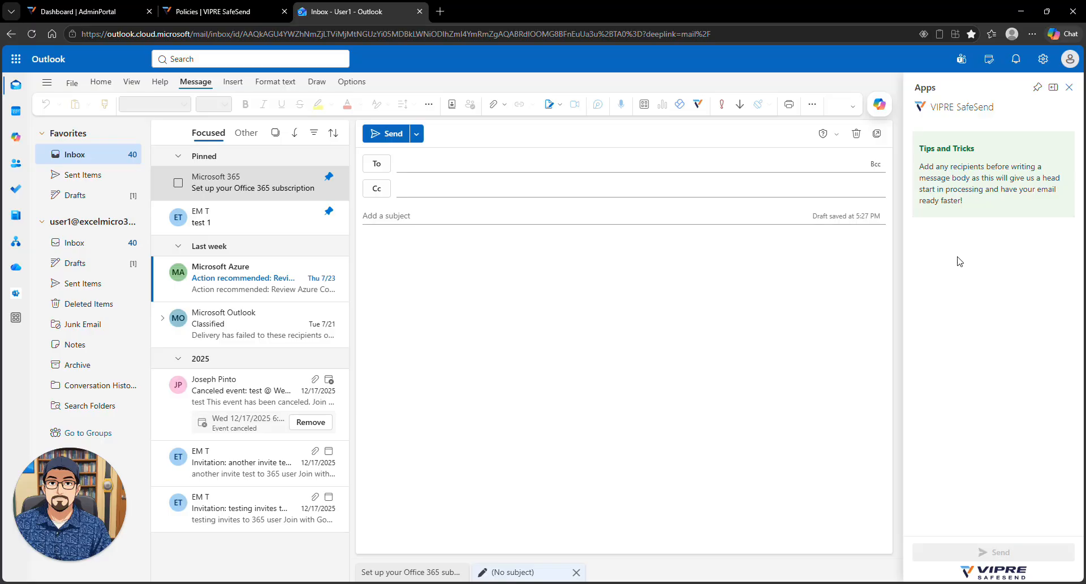
click(543, 164)
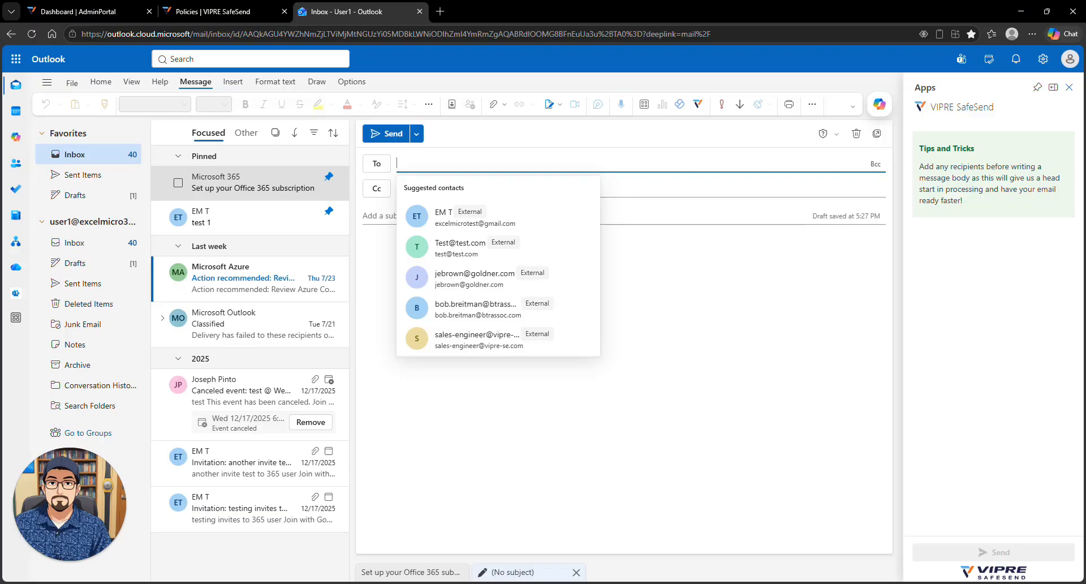
click(364, 243)
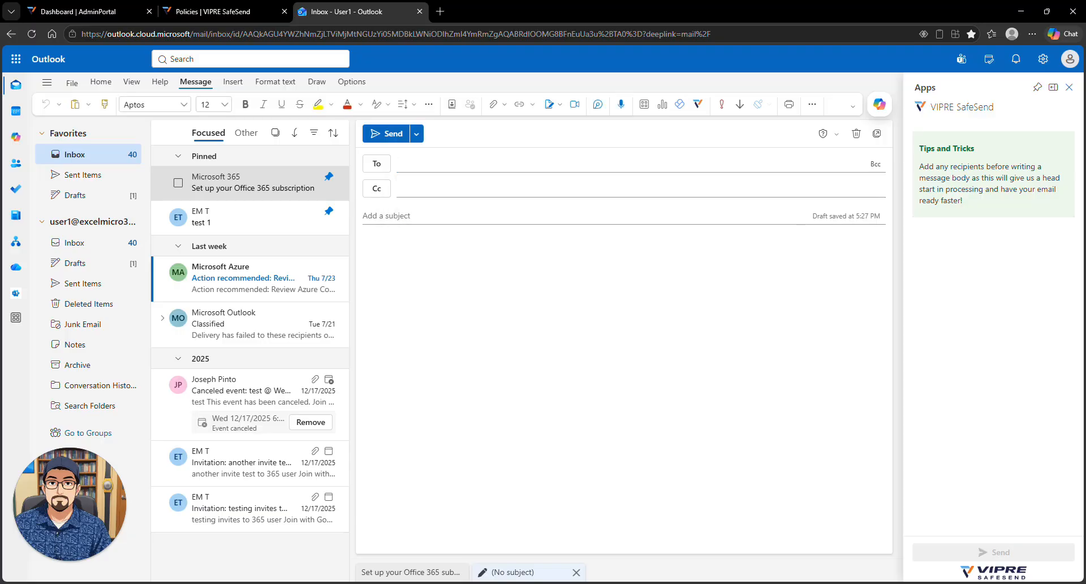
click(443, 161)
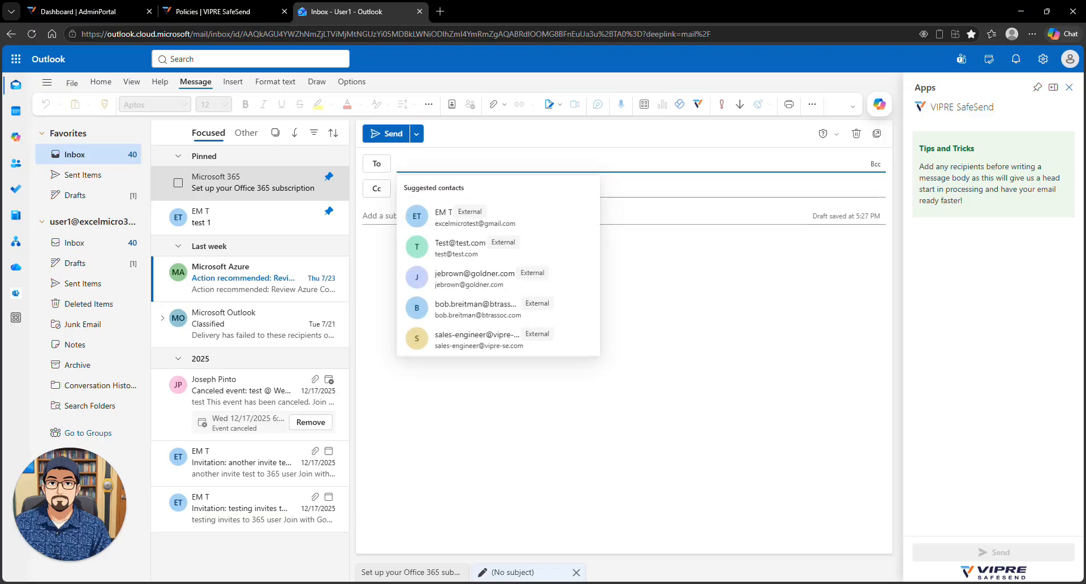
text(prodcut)
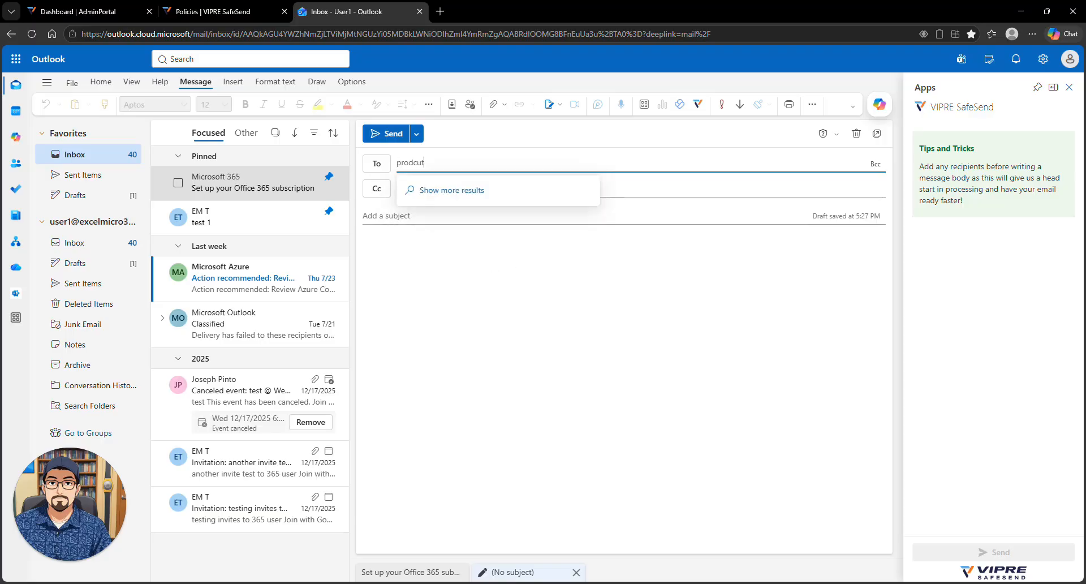
text(team)
key(BackSpace)
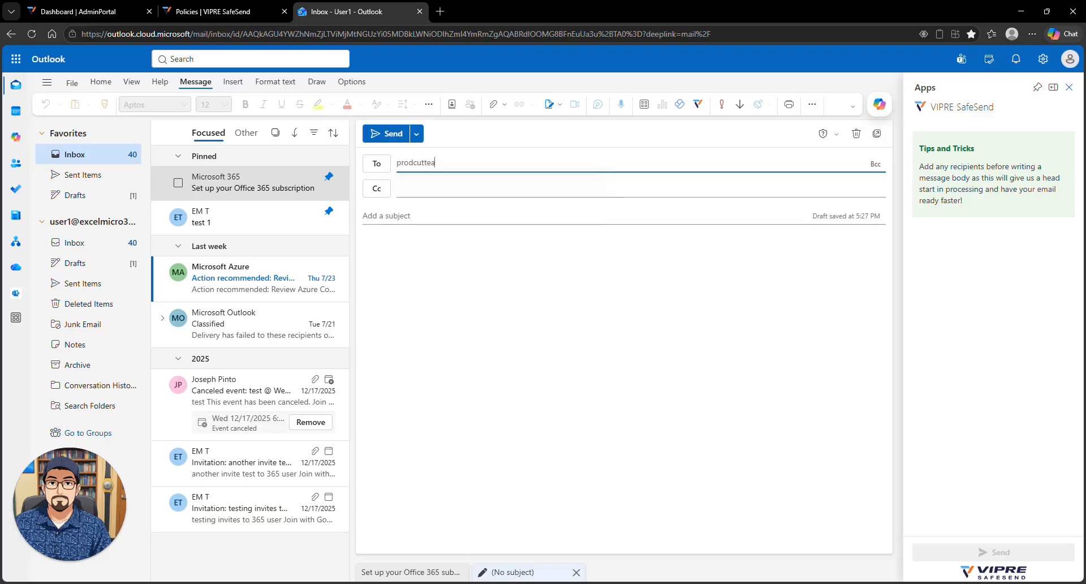
key(BackSpace)
key(BackSpace)
key(BackSpace)
text(uct)
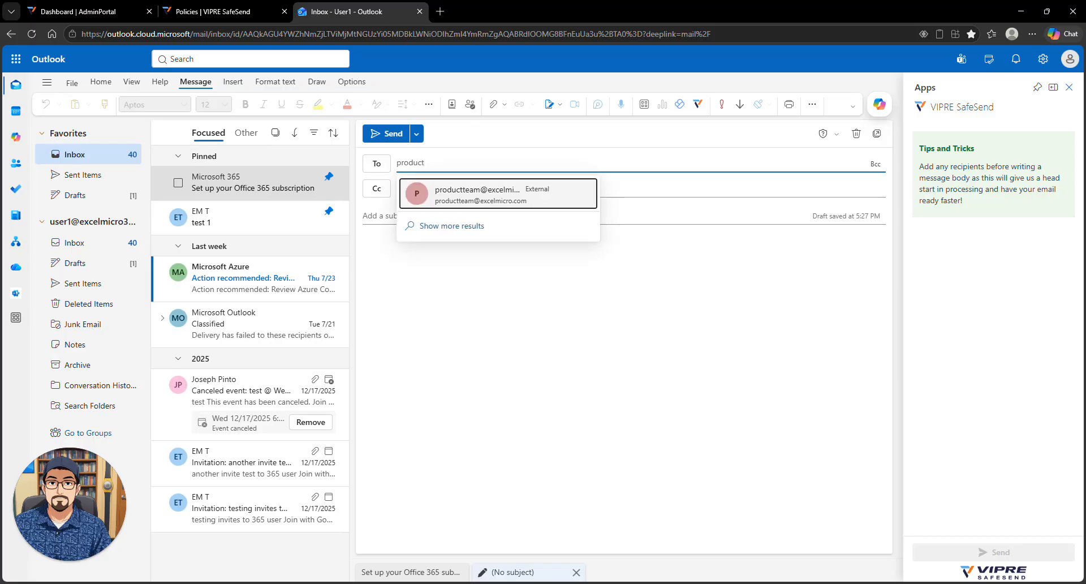
key(Return)
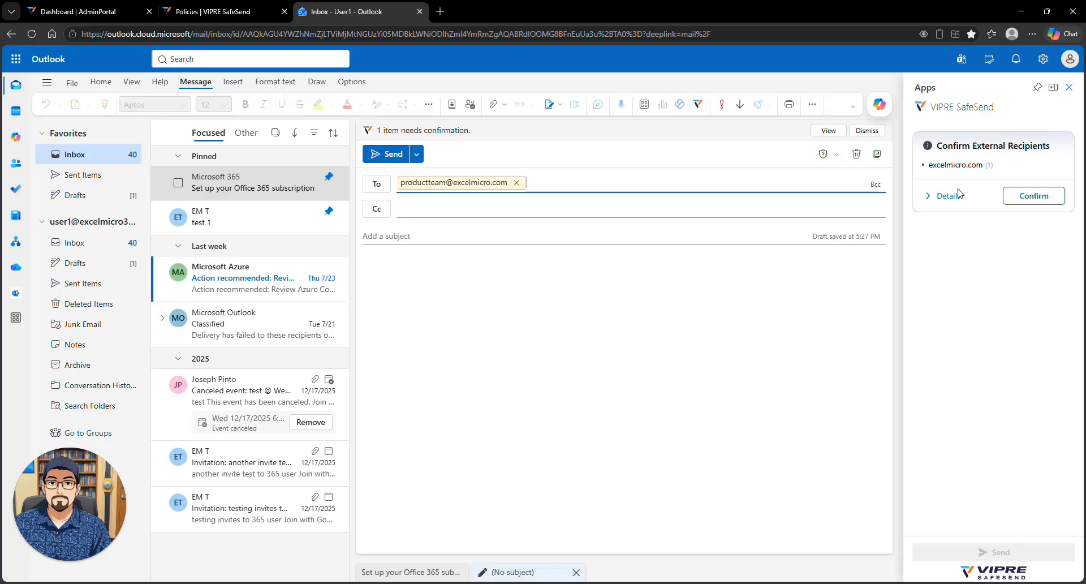
click(957, 195)
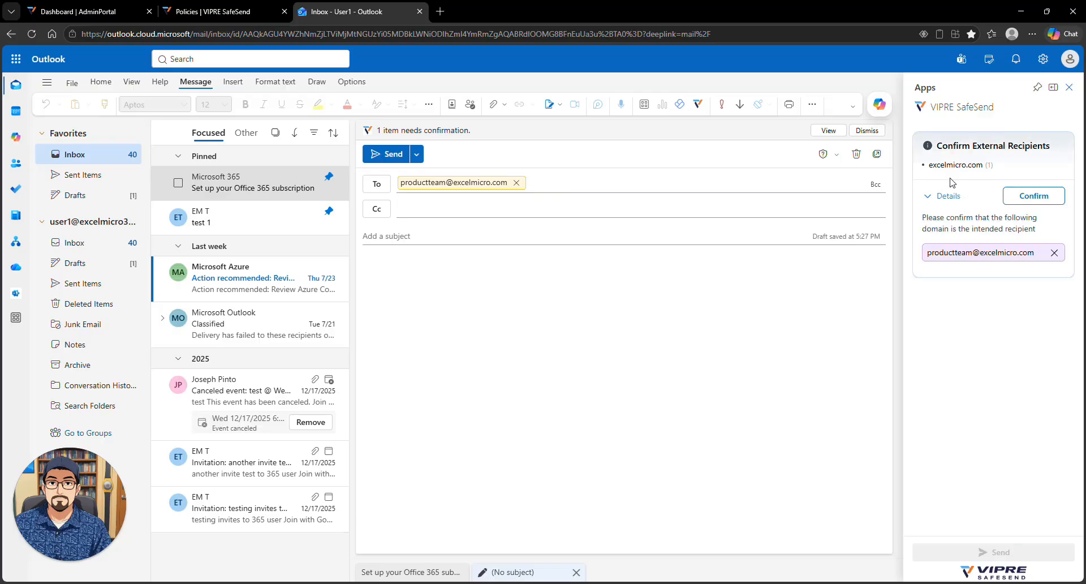
click(1028, 199)
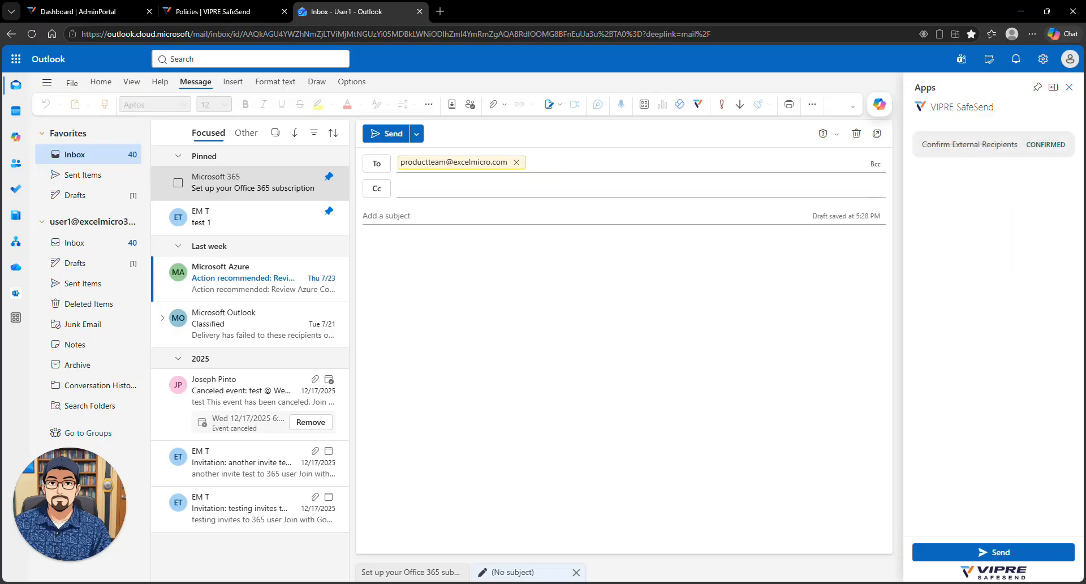
click(480, 189)
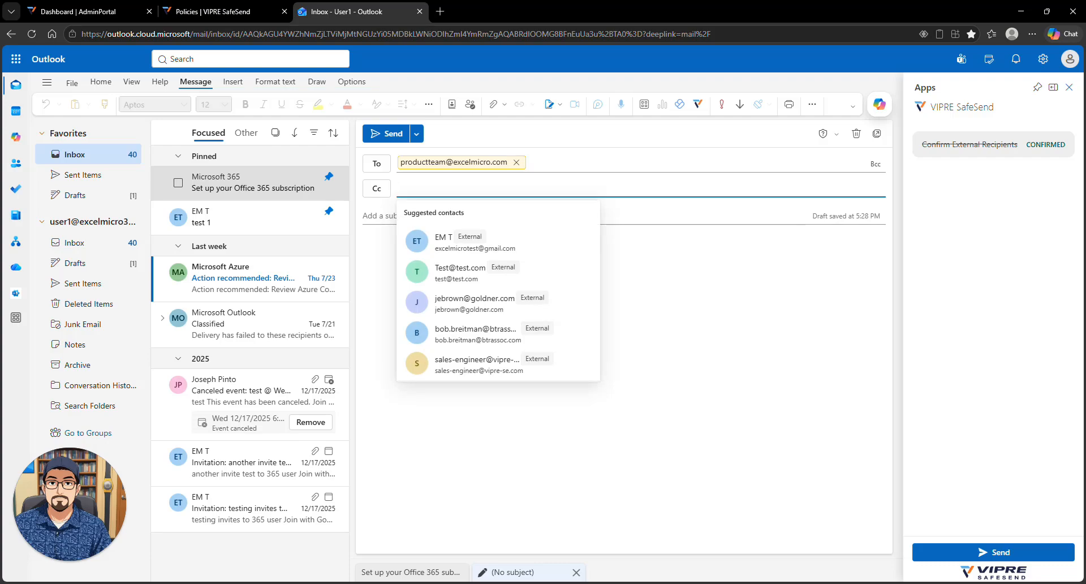
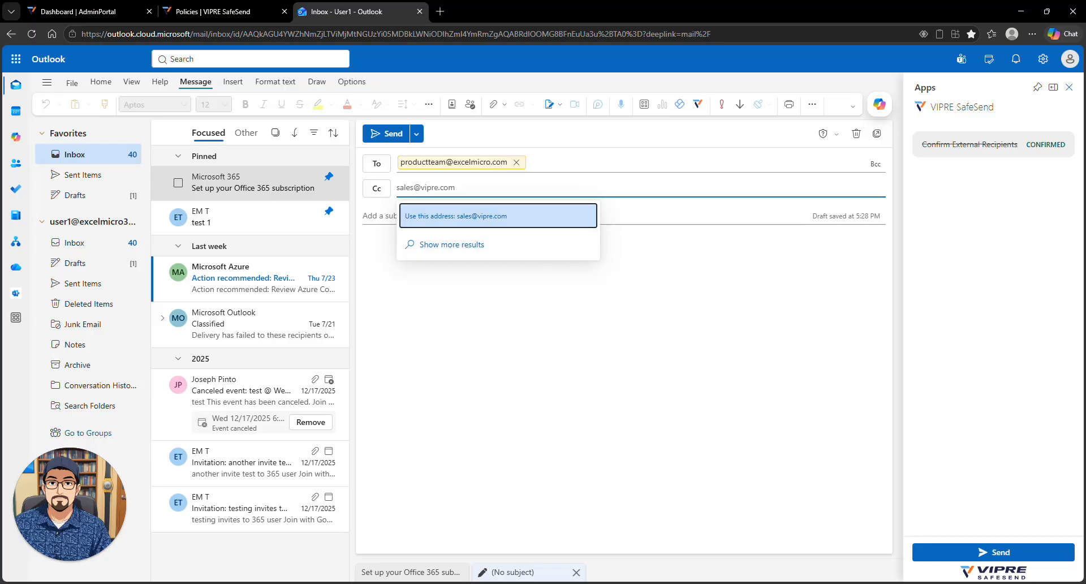
click(363, 244)
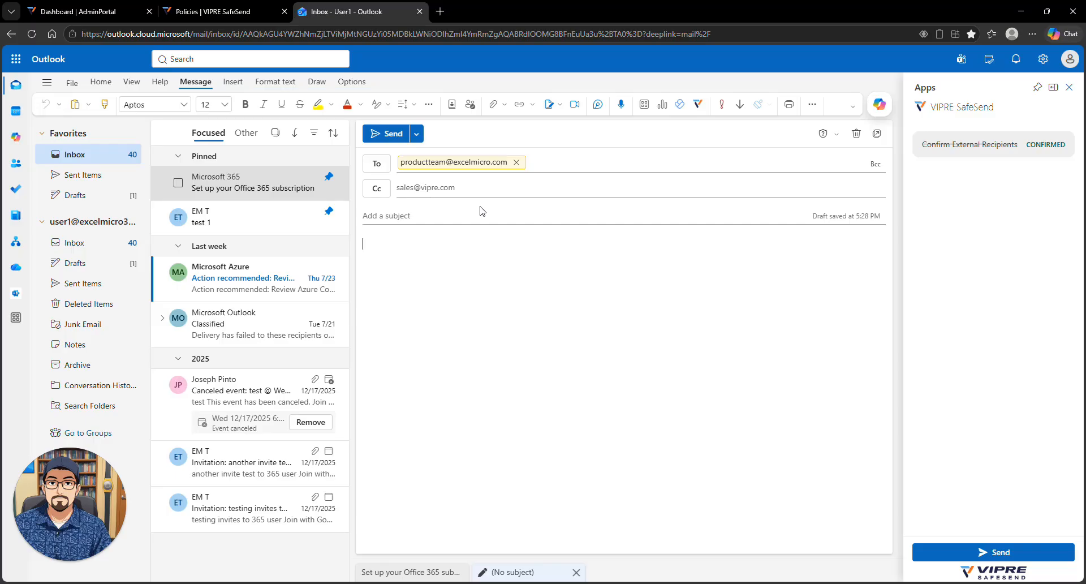
Step: Enter the subject 'Sensitive Data' and attach the suggested test.docx file
click(464, 215)
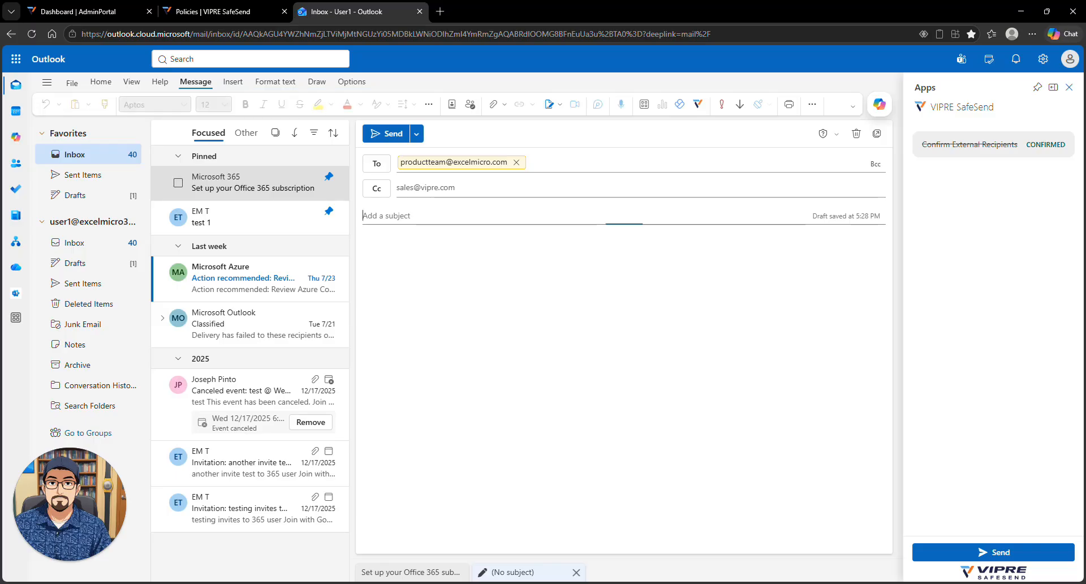
text(Sen)
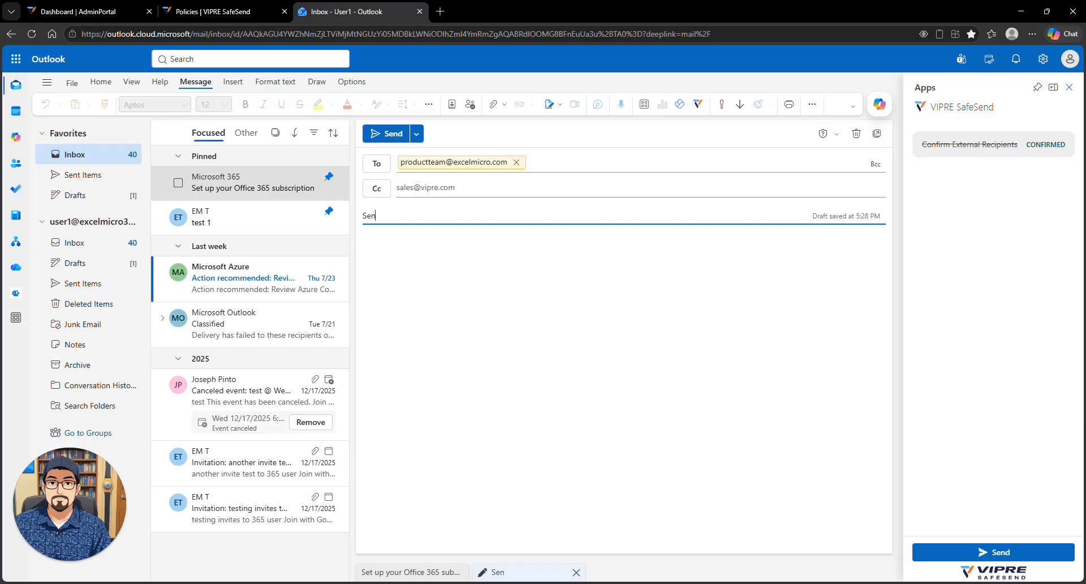
text(sitive Data)
click(552, 258)
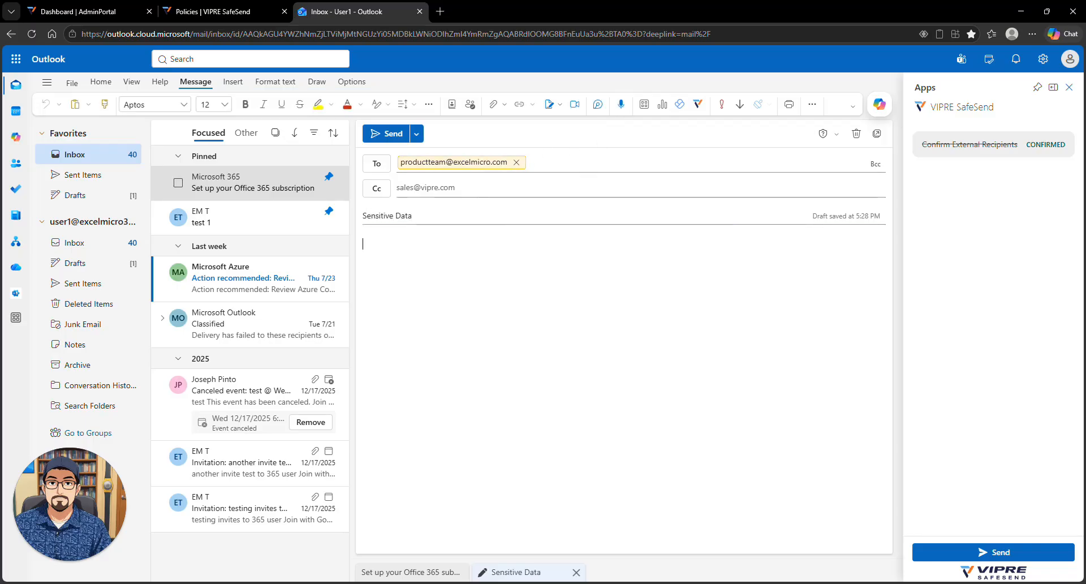
click(493, 104)
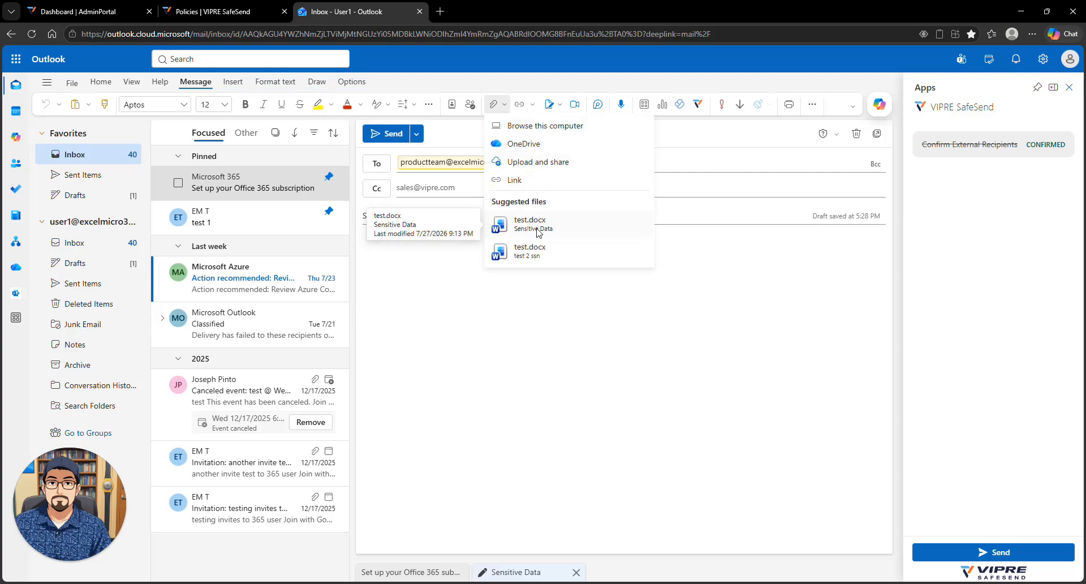
click(530, 223)
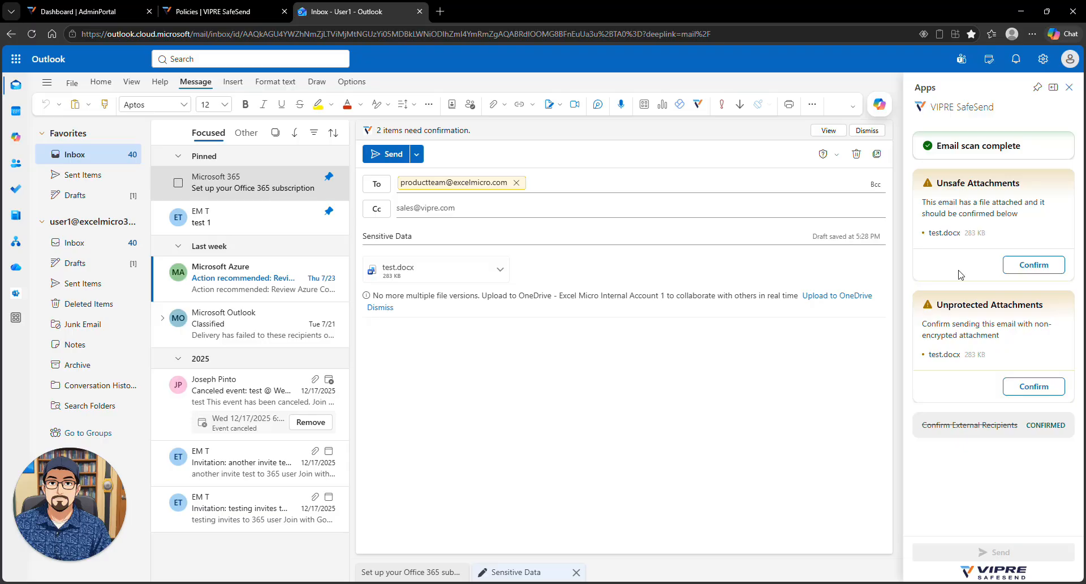
Step: Confirm the unsafe and unprotected test.docx attachment checks, then send the Sensitive Data email
click(1035, 268)
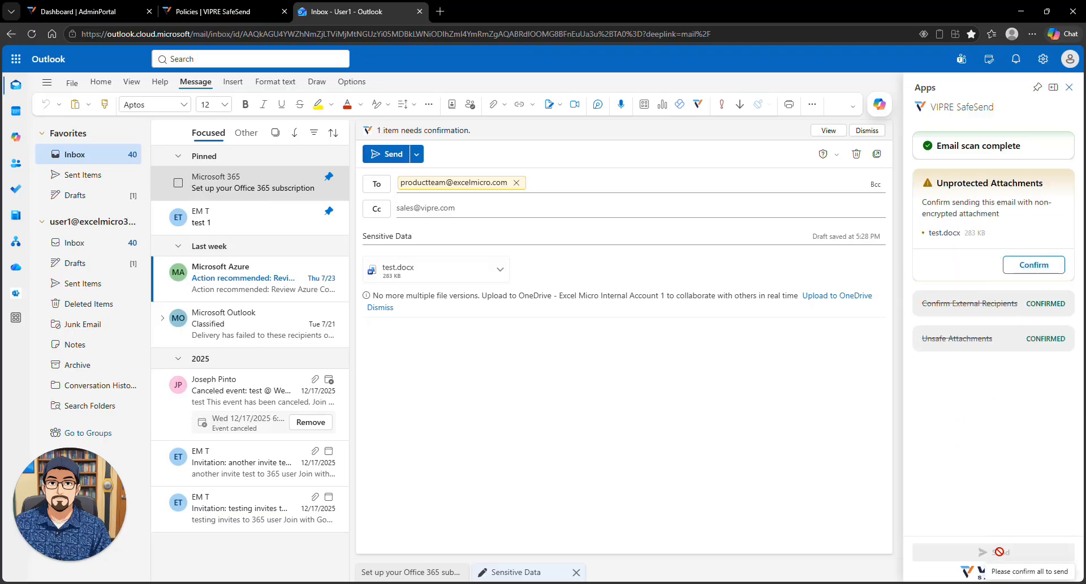
click(1040, 266)
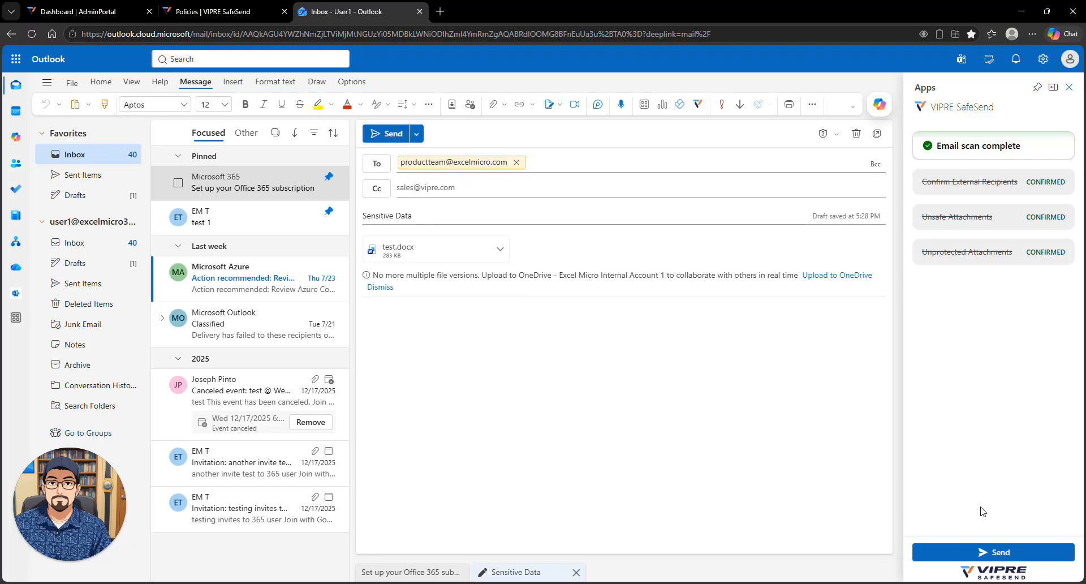
click(1013, 552)
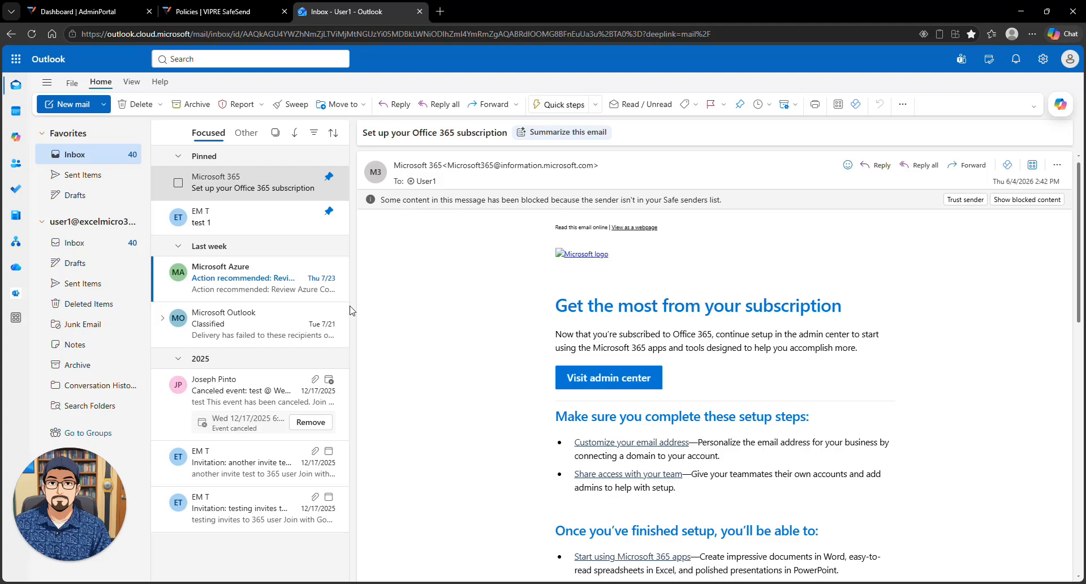
Step: View the 5:29 PM Sensitive Data message in Sent Items, then start a new message
click(85, 286)
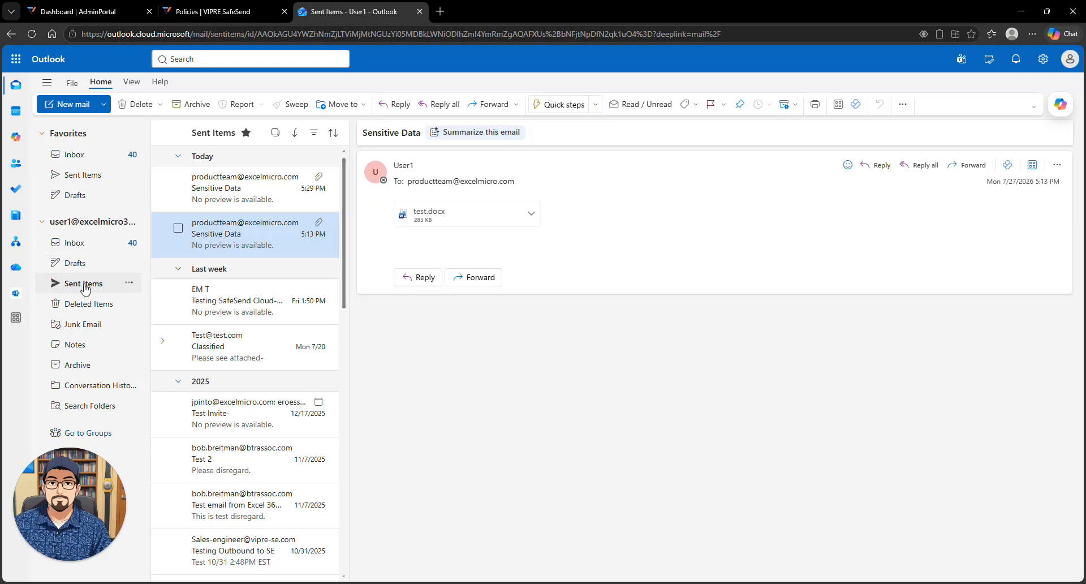
click(258, 190)
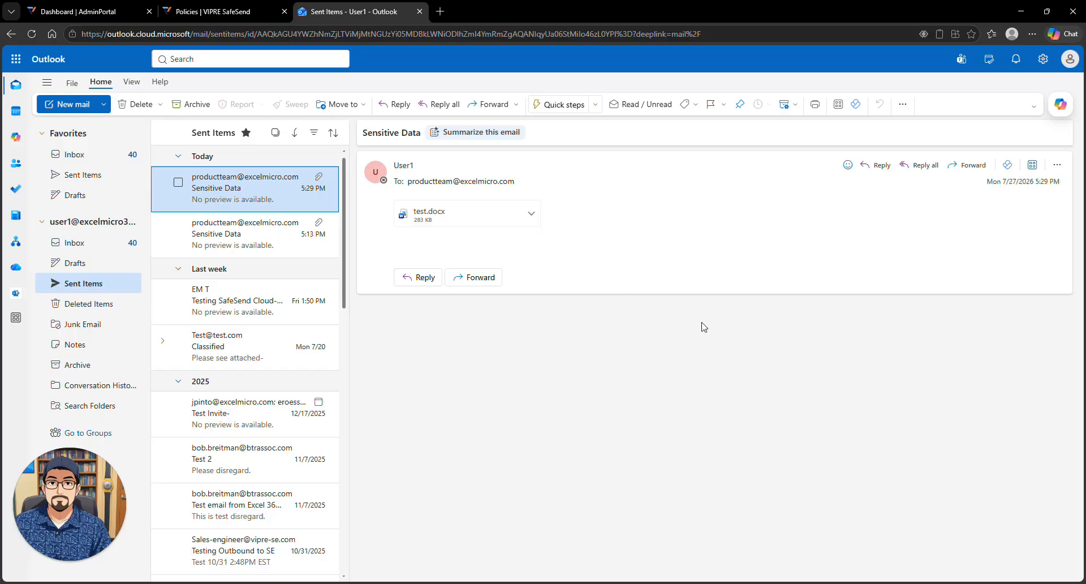
click(53, 108)
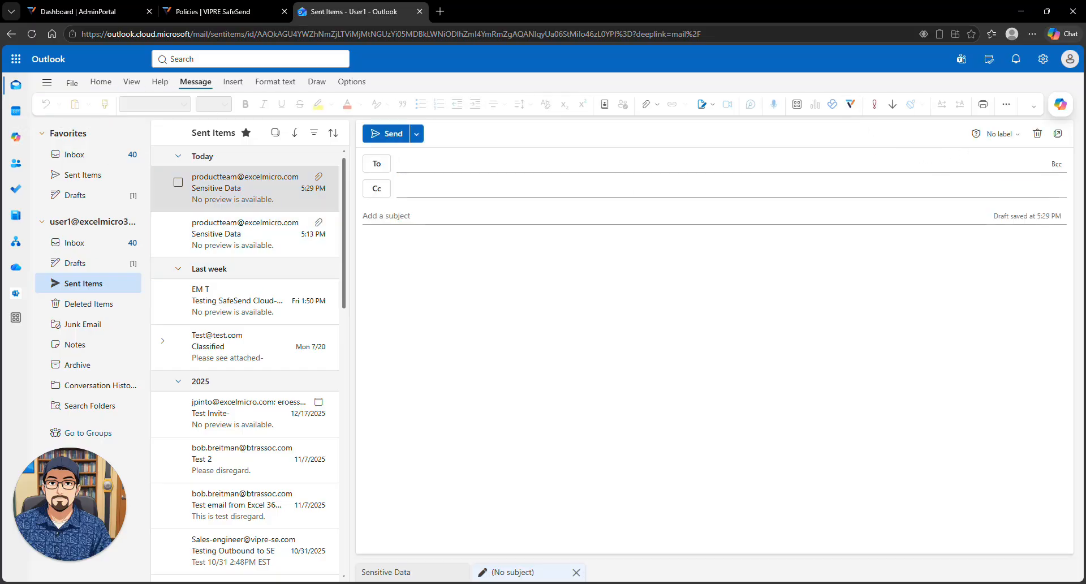
Step: Address the new draft to the external Gmail contact suggested for 'ex'
click(851, 103)
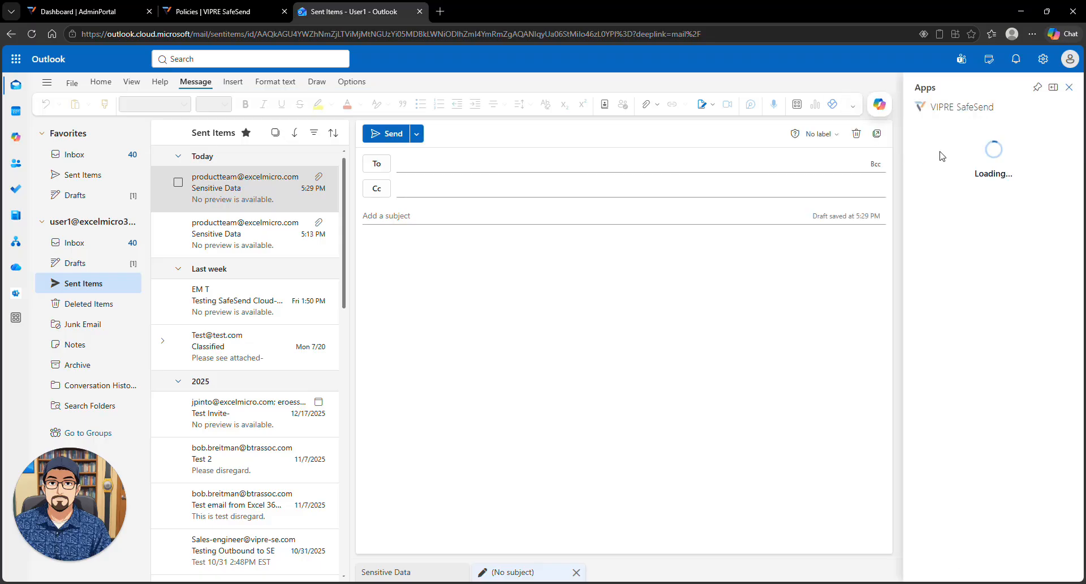
click(1069, 87)
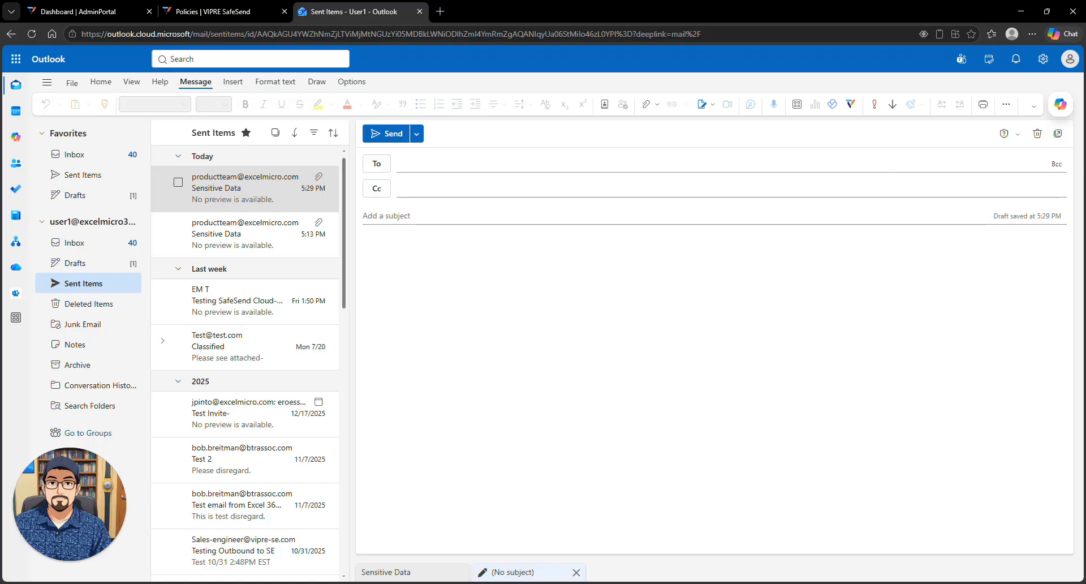
click(430, 163)
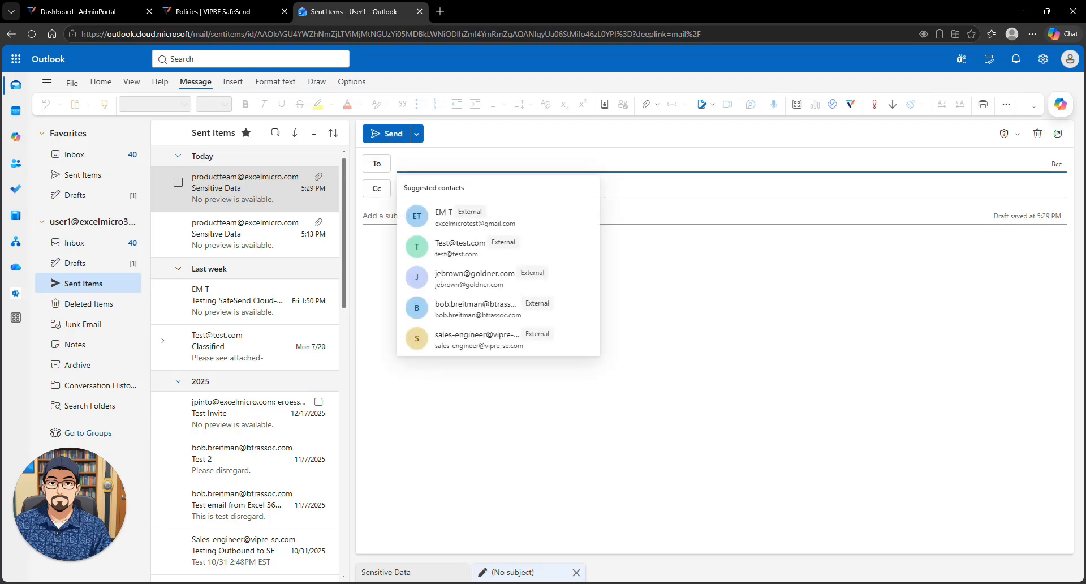
text(ex)
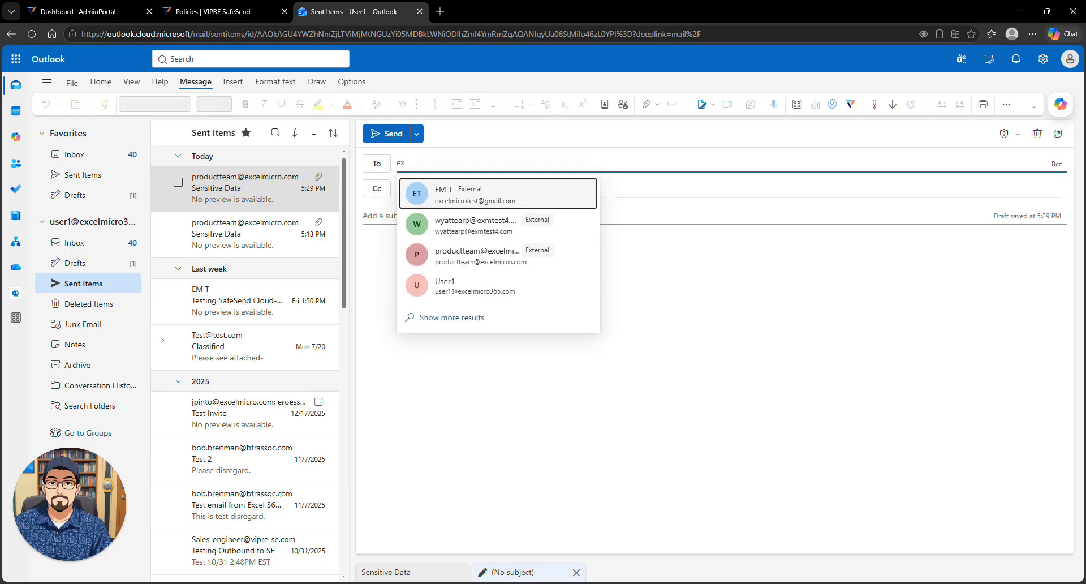
click(453, 196)
Step: Enter the subject '2nd test- Good message'
key(Tab)
key(Tab)
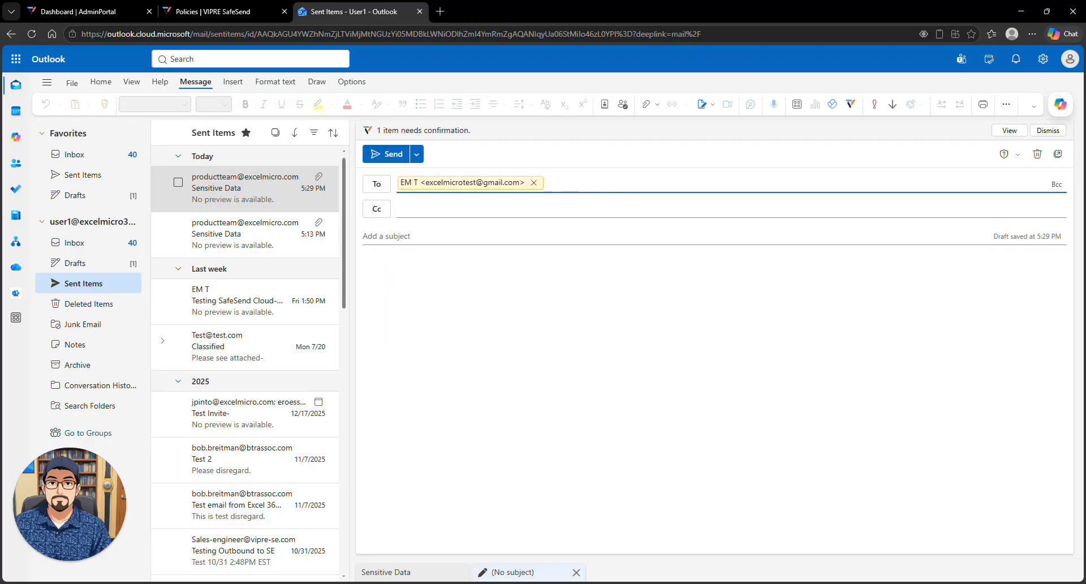
text(2n)
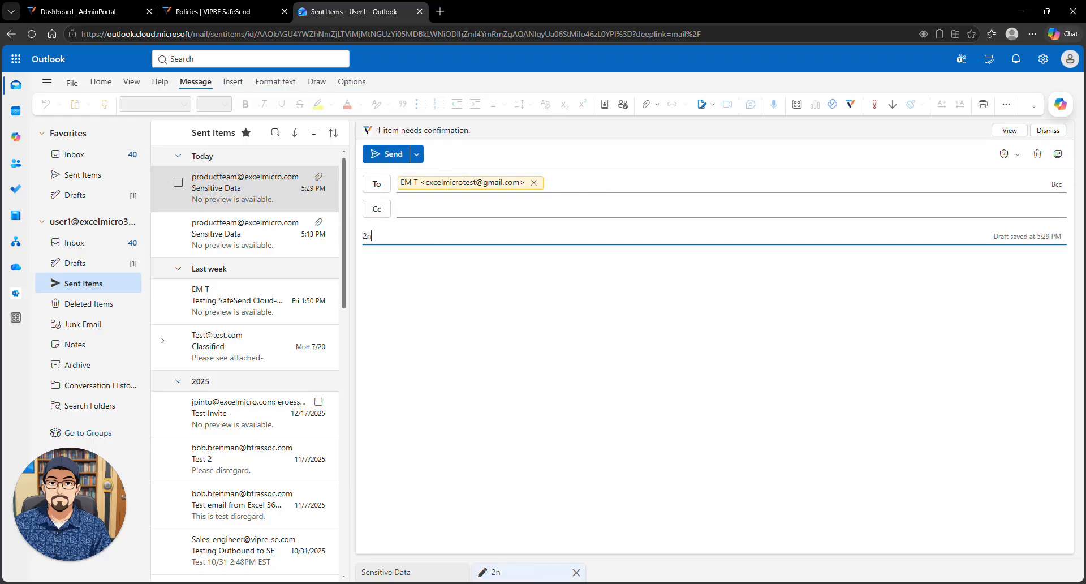
text(d test- Good messa)
key(Tab)
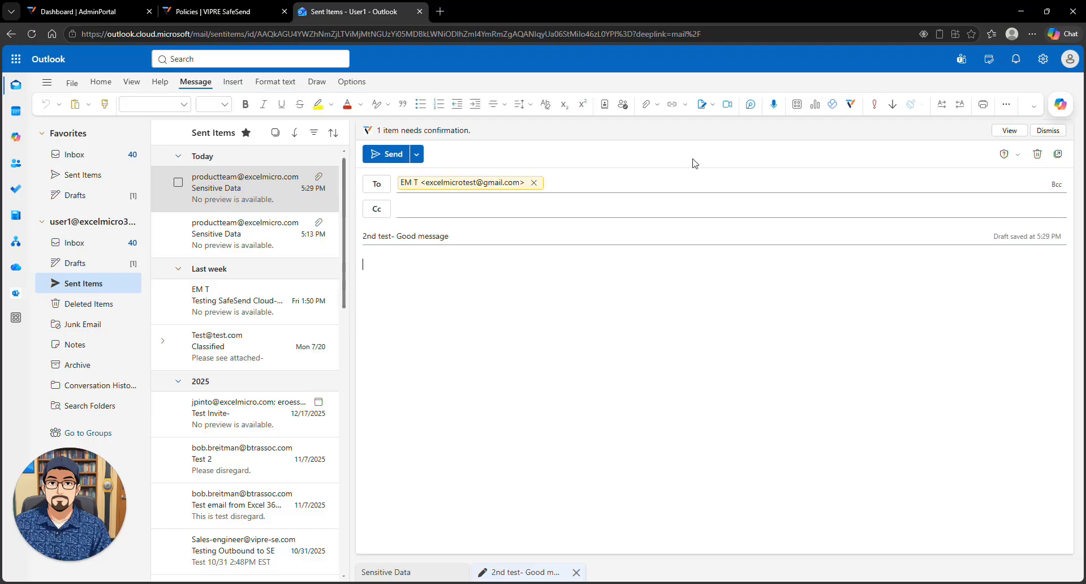
Step: Attach test.docx and try sending, reviewing then choosing Don't send at SafeSend's prompt
click(646, 104)
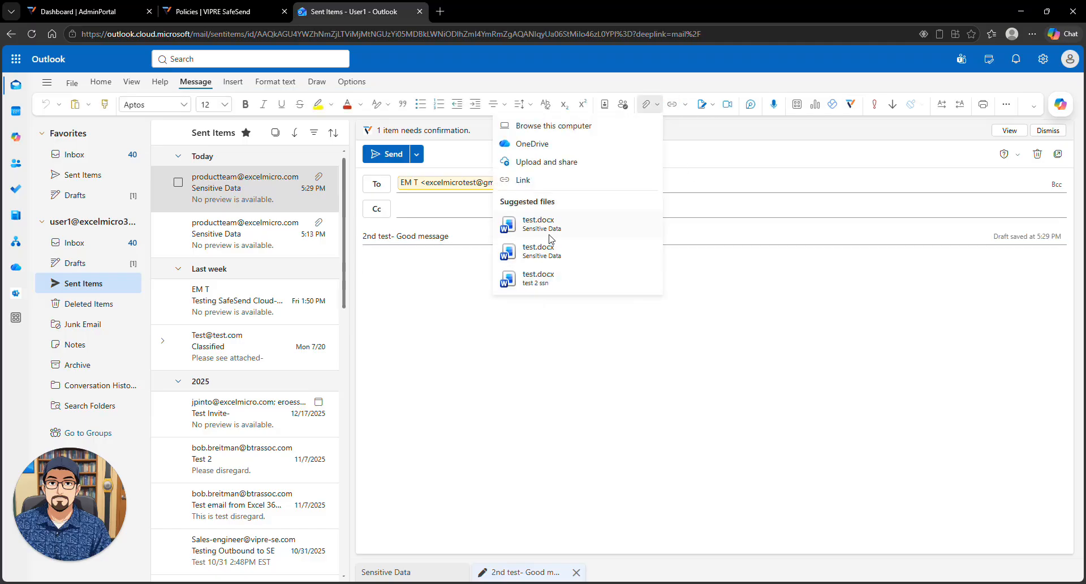
click(546, 253)
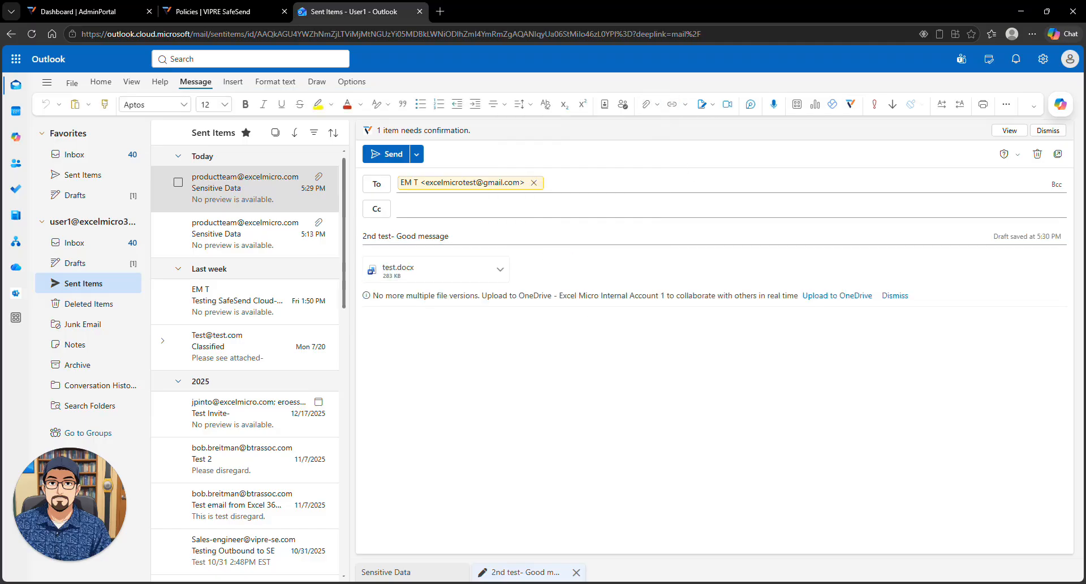
click(387, 154)
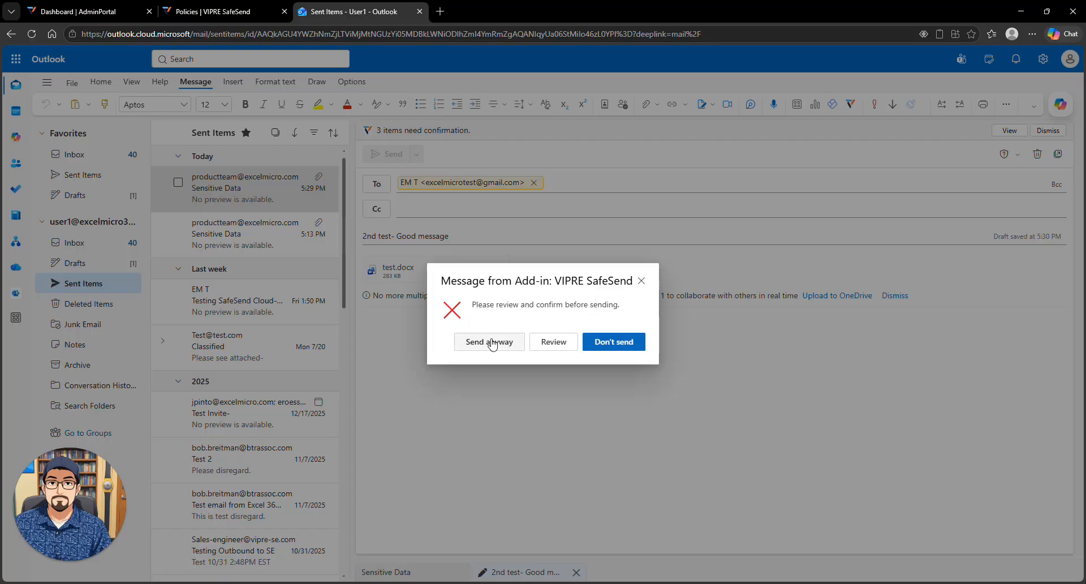
click(553, 341)
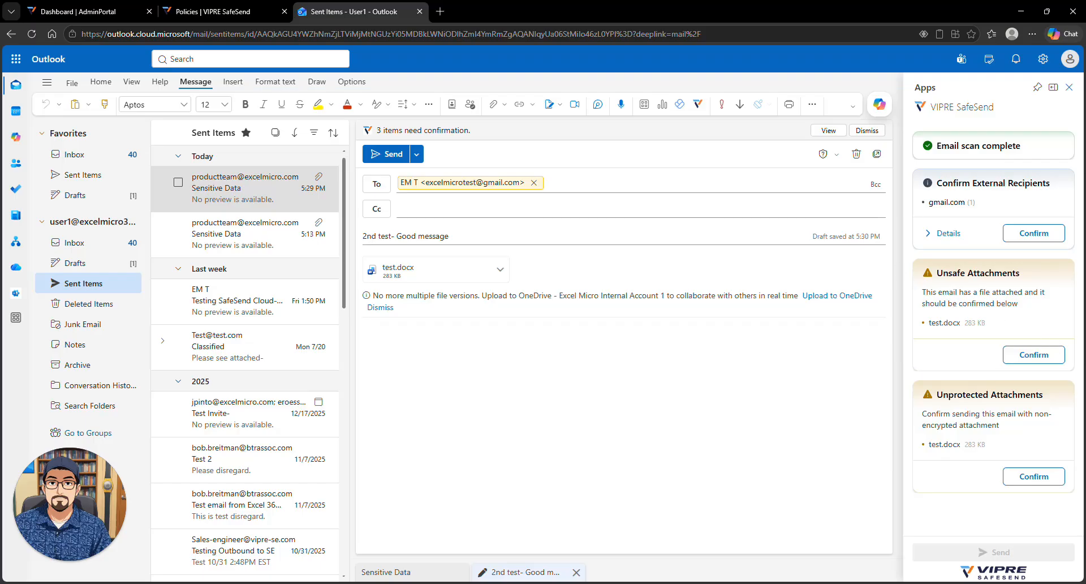
click(383, 155)
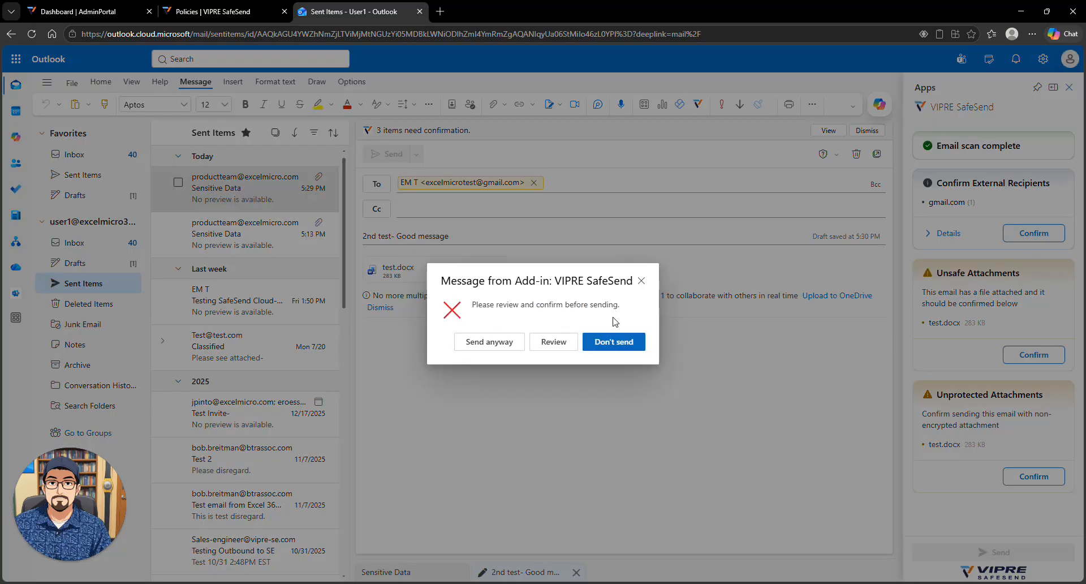
click(613, 341)
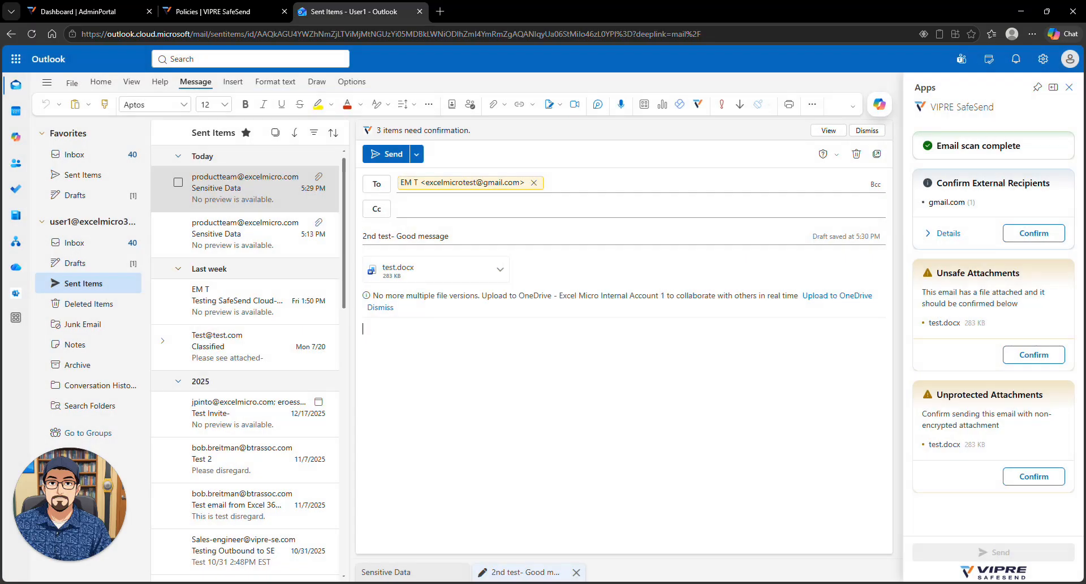